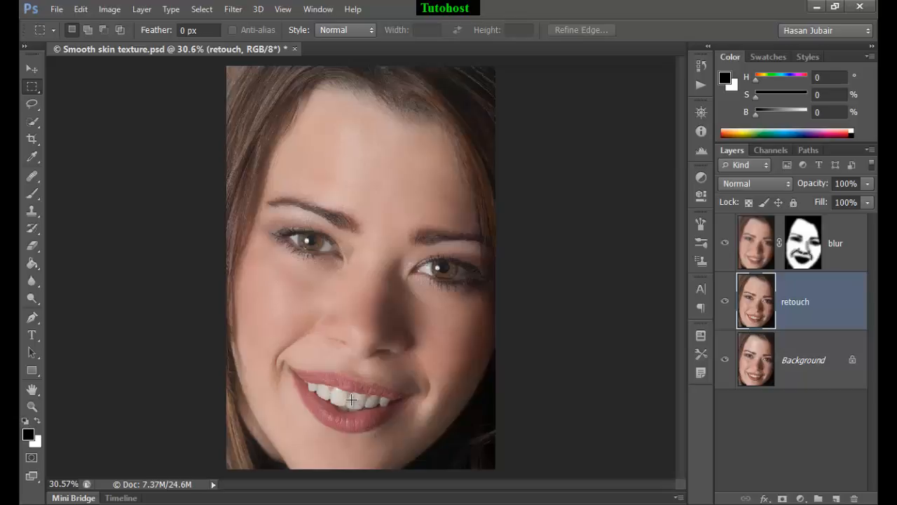
Try to whiten the teeth on the retouch layer with the Dodge tool, using Midtones range at 50% exposure
key("ctrl+plus")
key("ctrl+plus")
key("ctrl+plus")
left_click_drag(349, 414, 371, 144)
key("ctrl+d")
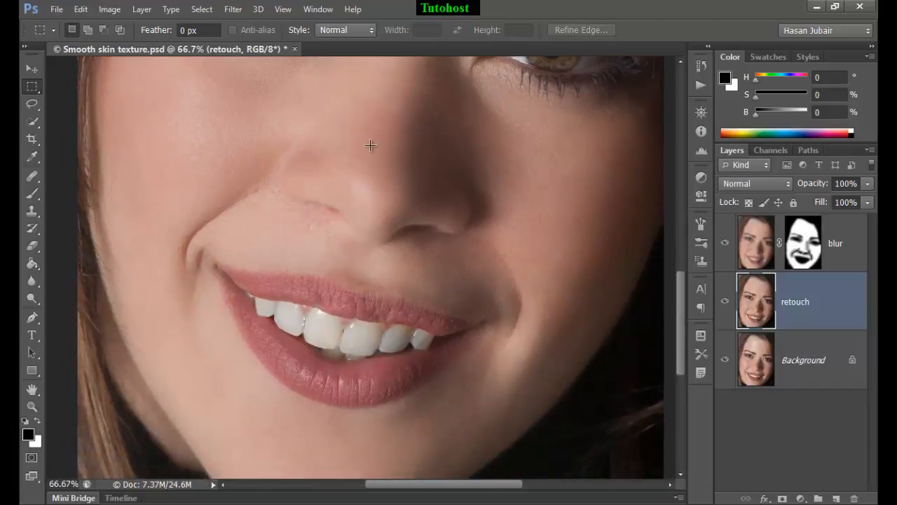
left_click(33, 297)
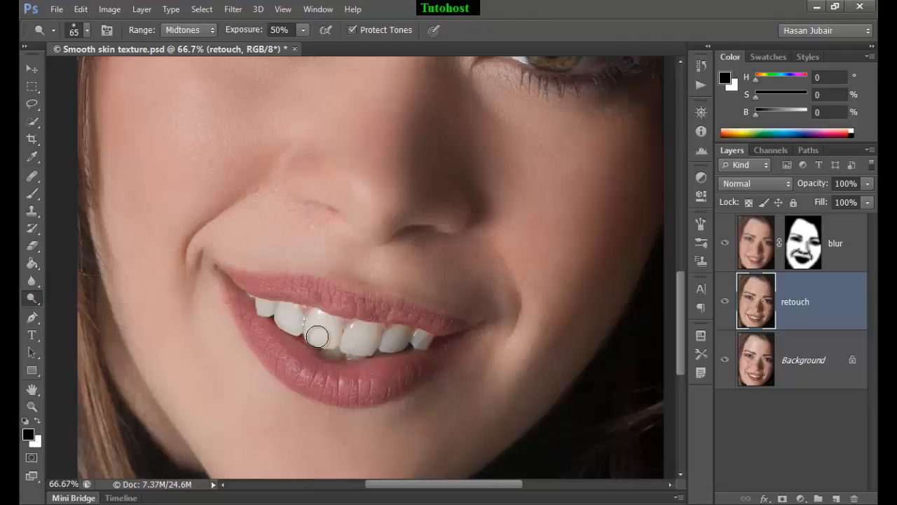
mouse_move(317, 336)
left_mouse_down()
mouse_move(422, 338)
mouse_move(367, 332)
mouse_move(364, 345)
mouse_move(379, 349)
mouse_move(408, 341)
mouse_move(343, 346)
mouse_move(332, 321)
mouse_move(263, 304)
mouse_move(325, 349)
mouse_move(380, 360)
left_mouse_up()
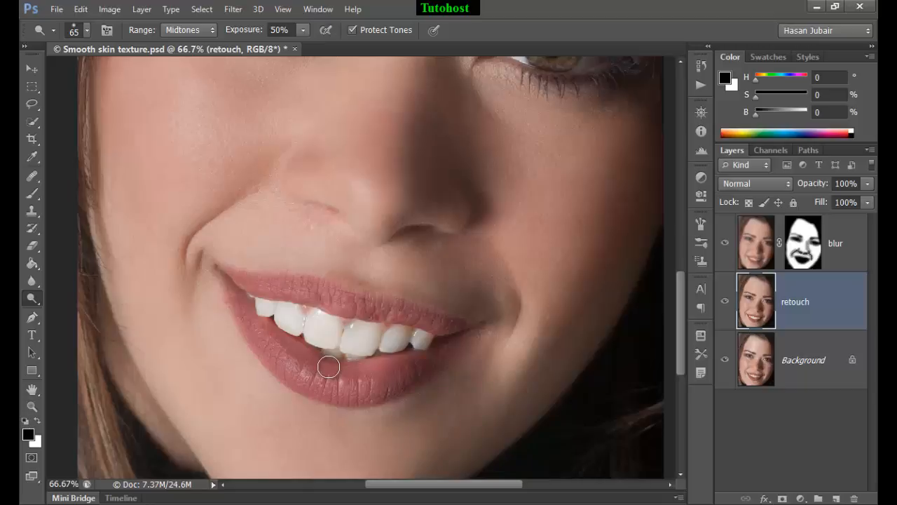
key("ctrl+z")
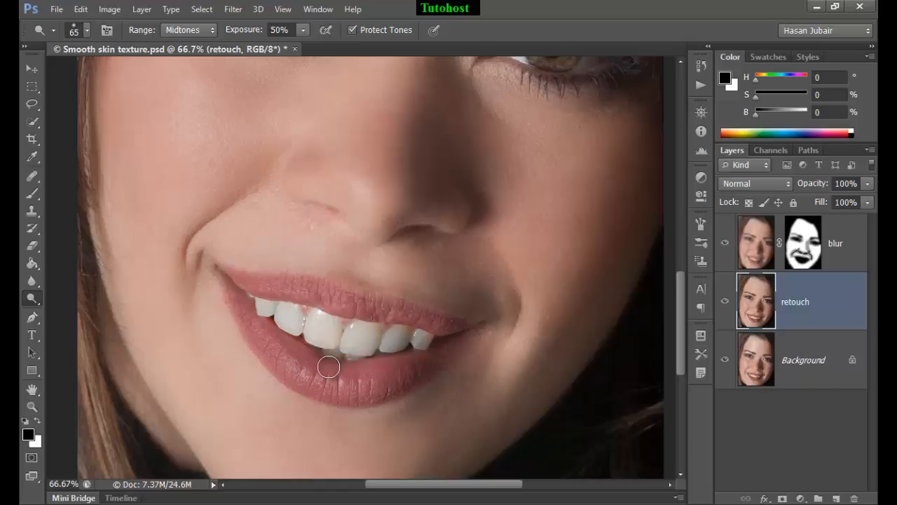
Desaturate the teeth on the retouch layer with the Sponge tool in Desaturate mode at 50% flow and brush size 65
right_click(31, 295)
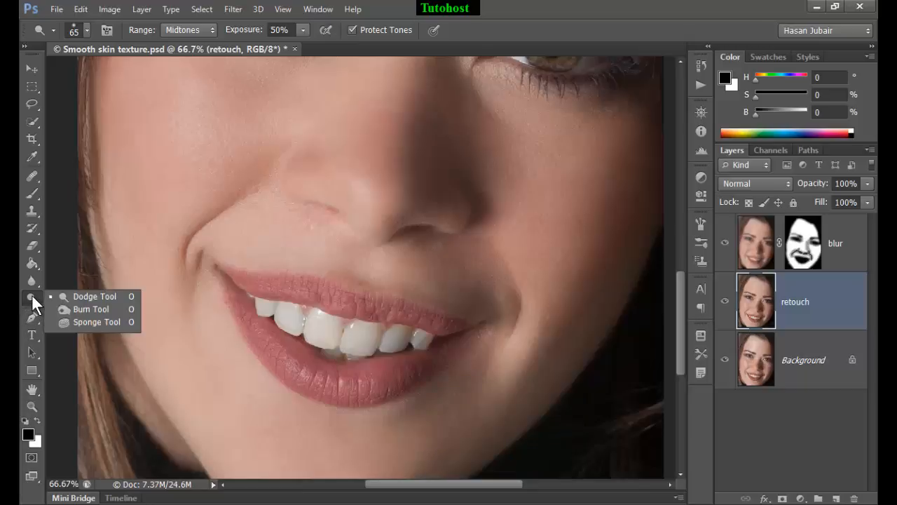
left_click(97, 323)
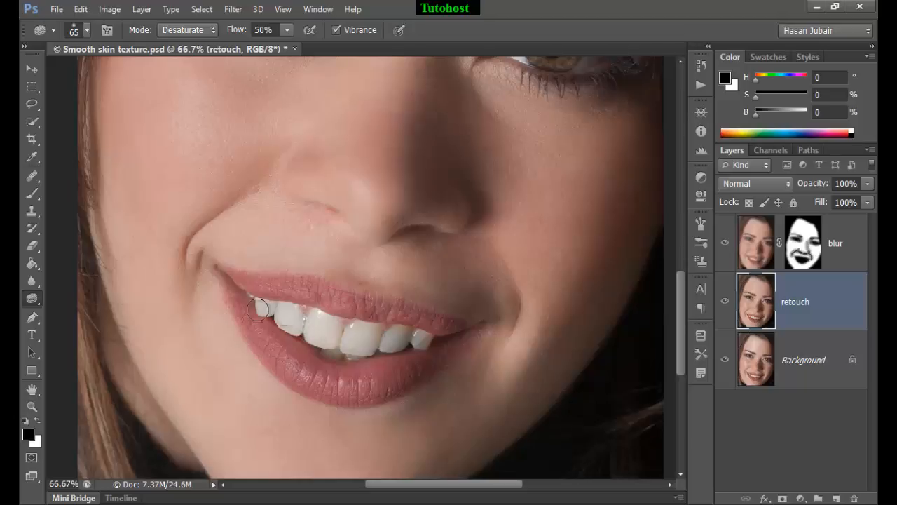
mouse_move(255, 305)
left_mouse_down()
mouse_move(298, 318)
mouse_move(337, 345)
mouse_move(424, 338)
mouse_move(329, 333)
mouse_move(267, 306)
mouse_move(350, 353)
left_mouse_up()
left_click(190, 30)
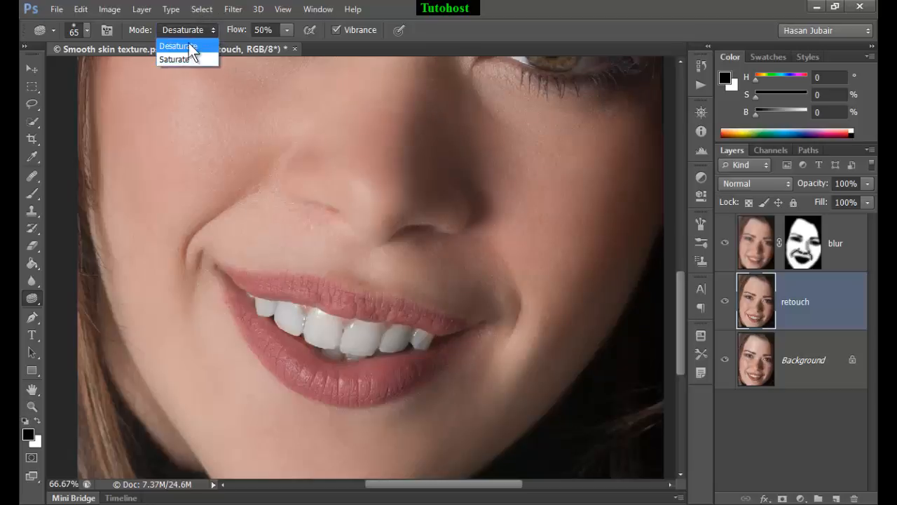
left_click(190, 40)
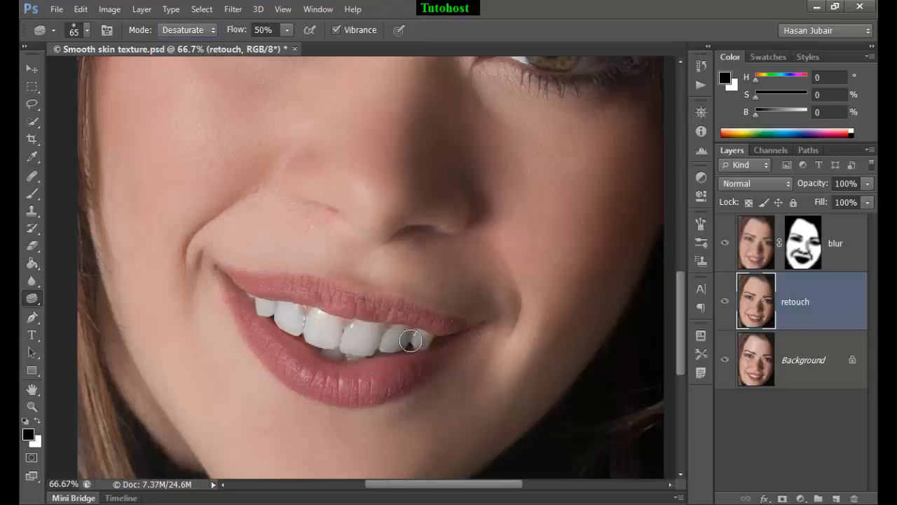
mouse_move(406, 354)
left_mouse_down()
mouse_move(296, 330)
mouse_move(385, 341)
mouse_move(366, 331)
mouse_move(350, 332)
mouse_move(380, 358)
mouse_move(397, 358)
mouse_move(343, 361)
mouse_move(269, 329)
mouse_move(280, 311)
mouse_move(333, 324)
left_mouse_up()
Select the teeth with the Quick Selection tool at brush size 50 and subtract the area along the lower lip
left_click(32, 121)
right_click(260, 105)
left_click(260, 105)
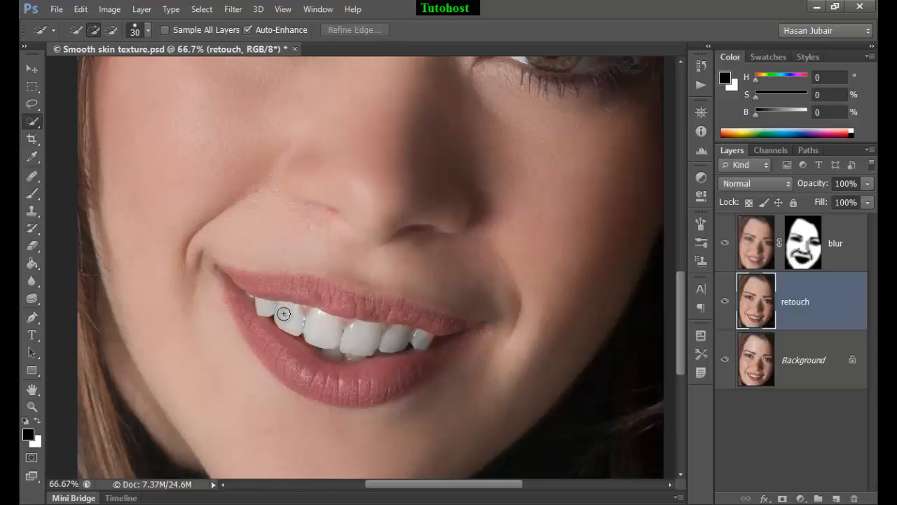
key("bracketright")
key("bracketright")
mouse_move(291, 321)
left_mouse_down()
mouse_move(414, 341)
mouse_move(343, 348)
mouse_move(302, 328)
left_mouse_up()
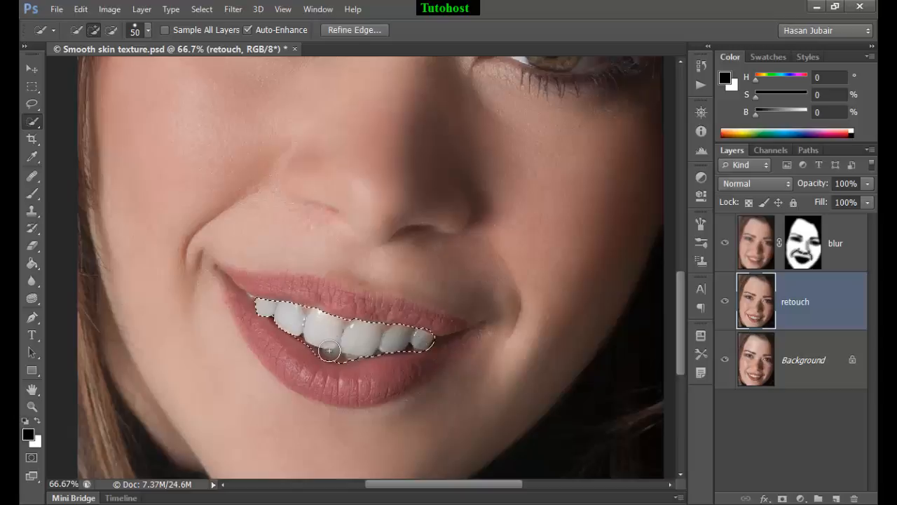
key("alt")
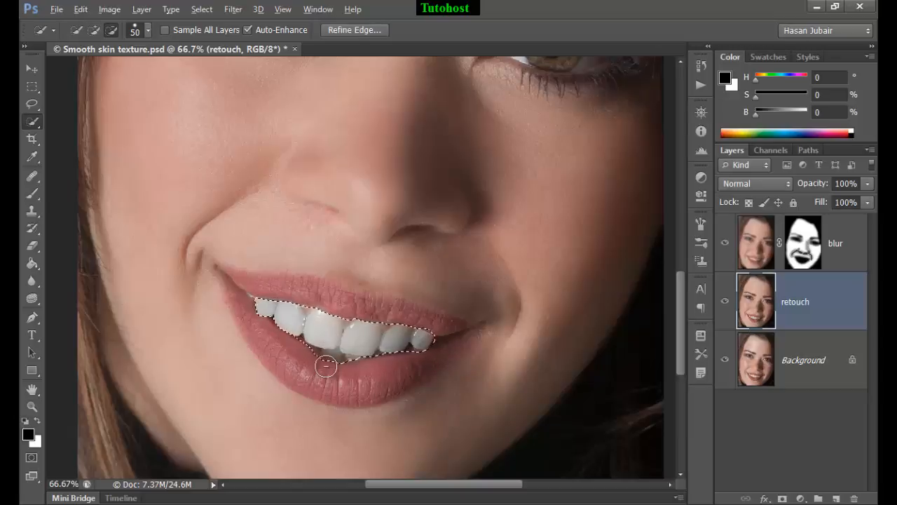
left_click(342, 370, "alt")
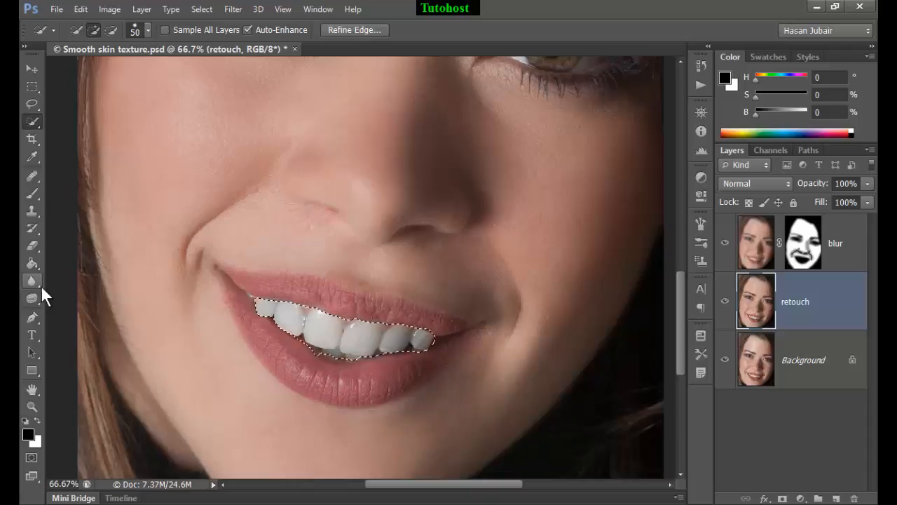
Desaturate the teeth with the Sponge tool at 30% flow
left_click(31, 297)
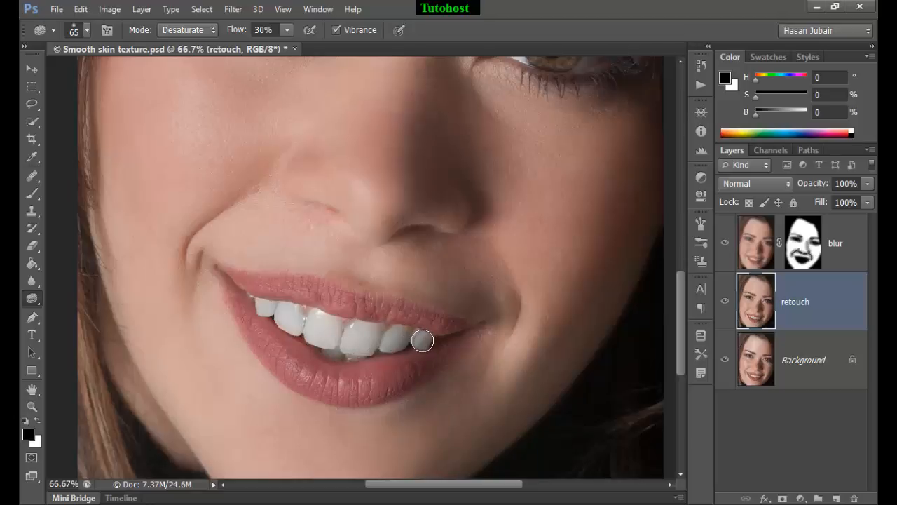
mouse_move(407, 335)
left_mouse_down()
mouse_move(352, 345)
mouse_move(342, 324)
mouse_move(354, 345)
mouse_move(345, 352)
mouse_move(305, 308)
mouse_move(256, 301)
mouse_move(338, 350)
mouse_move(424, 345)
mouse_move(257, 305)
mouse_move(352, 359)
mouse_move(401, 364)
mouse_move(433, 355)
left_mouse_up()
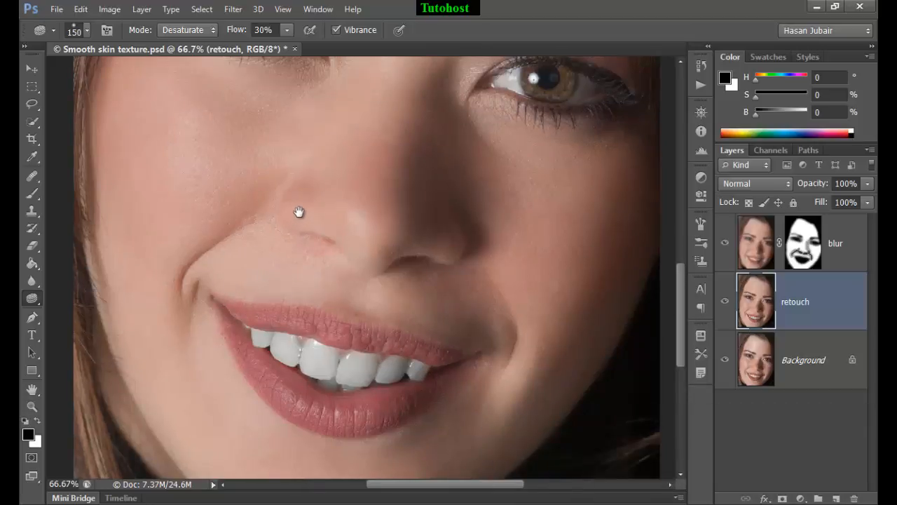
Boost the color of both irises with the Sponge tool in Saturate mode at 50% flow and brush size 150
left_click_drag(301, 198, 302, 344)
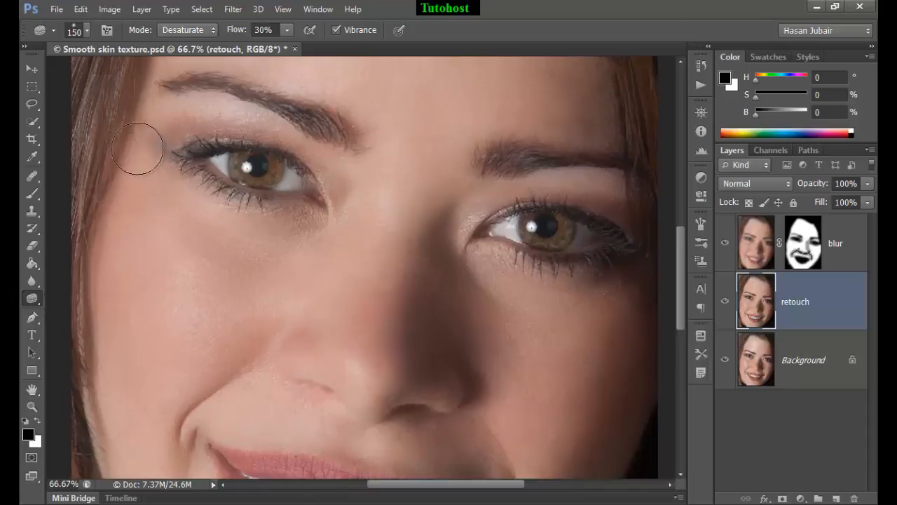
left_click(196, 28)
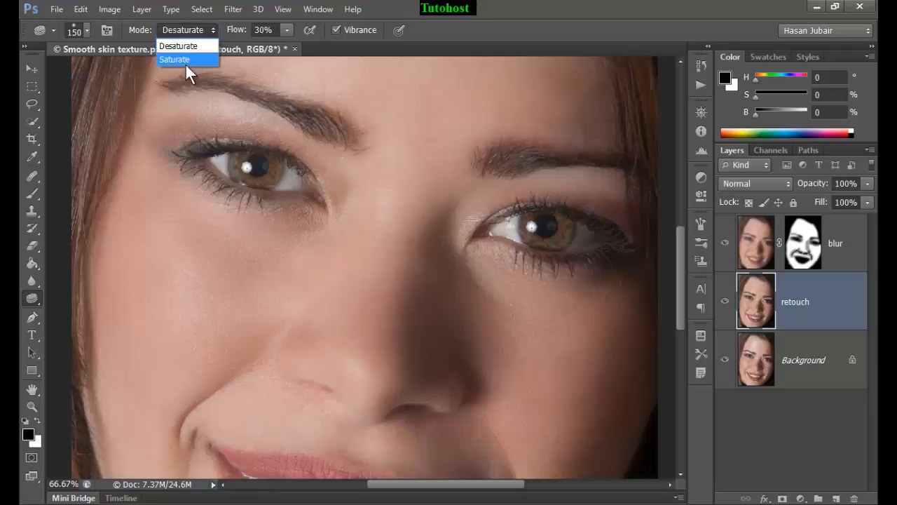
left_click(183, 60)
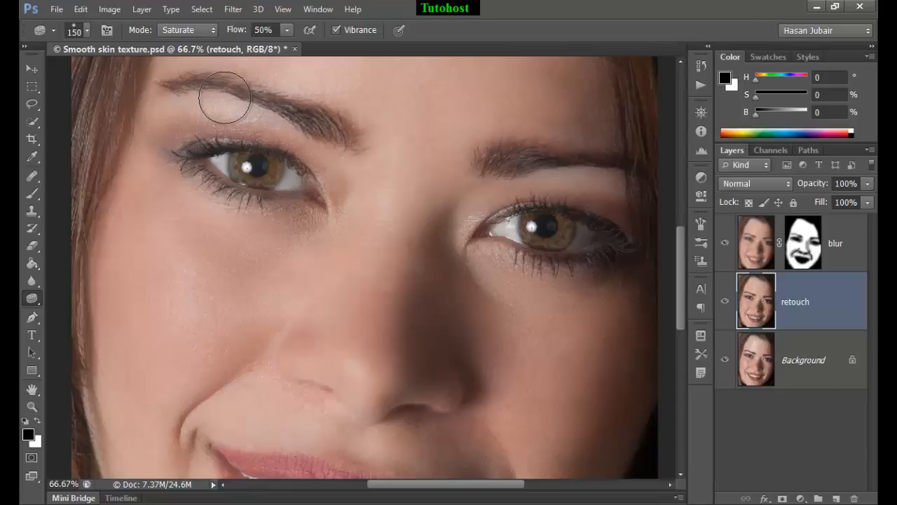
key("bracketright")
left_click(253, 167)
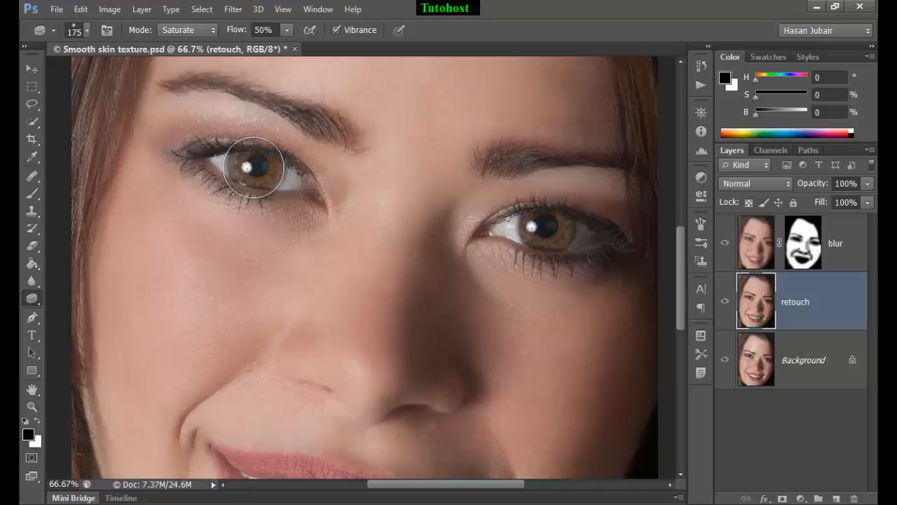
key("bracketleft")
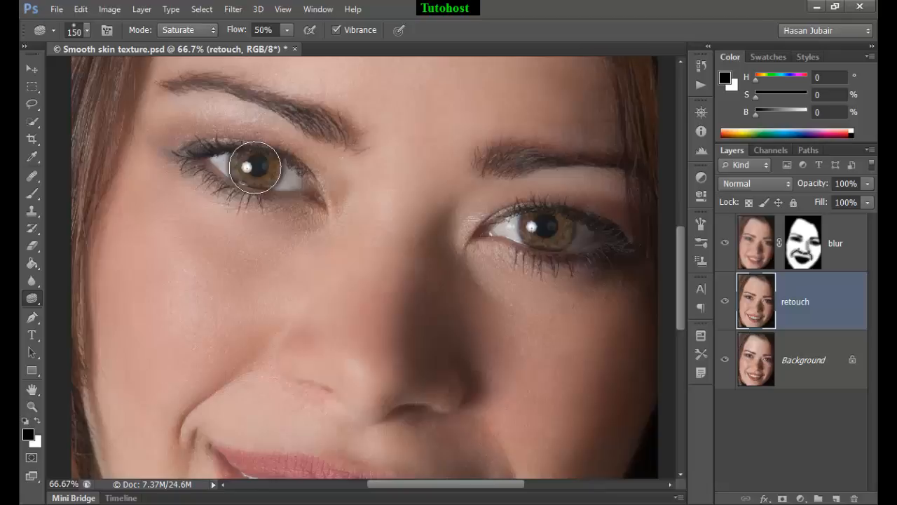
key("bracketright")
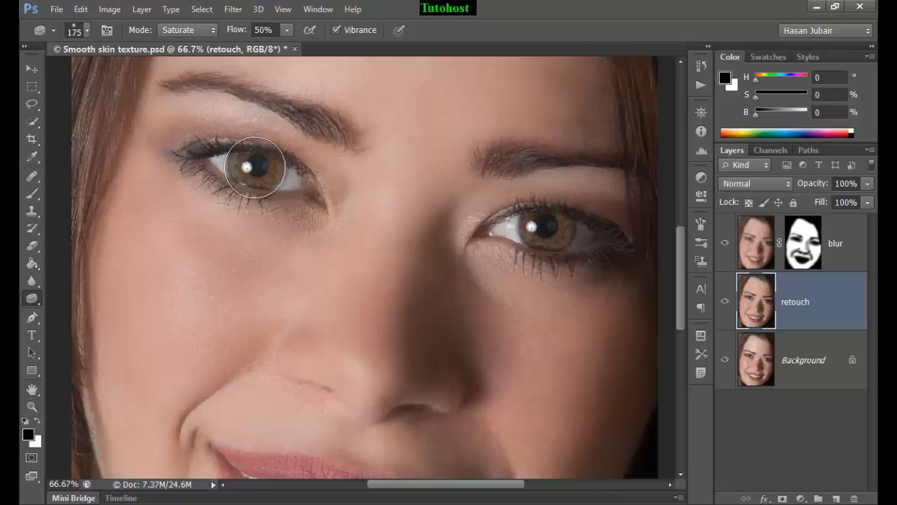
key("bracketleft")
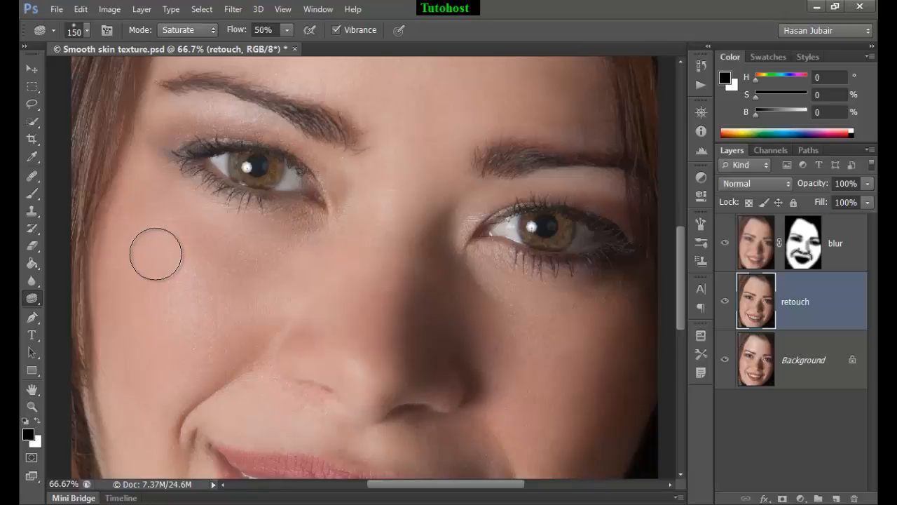
scroll(155, 254, "up", 2)
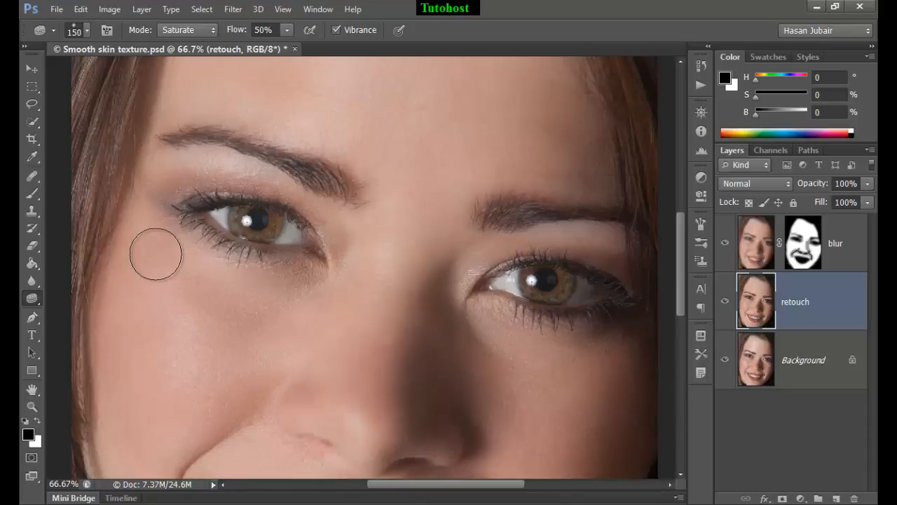
mouse_move(251, 228)
left_mouse_down()
mouse_move(279, 221)
mouse_move(258, 218)
left_mouse_up()
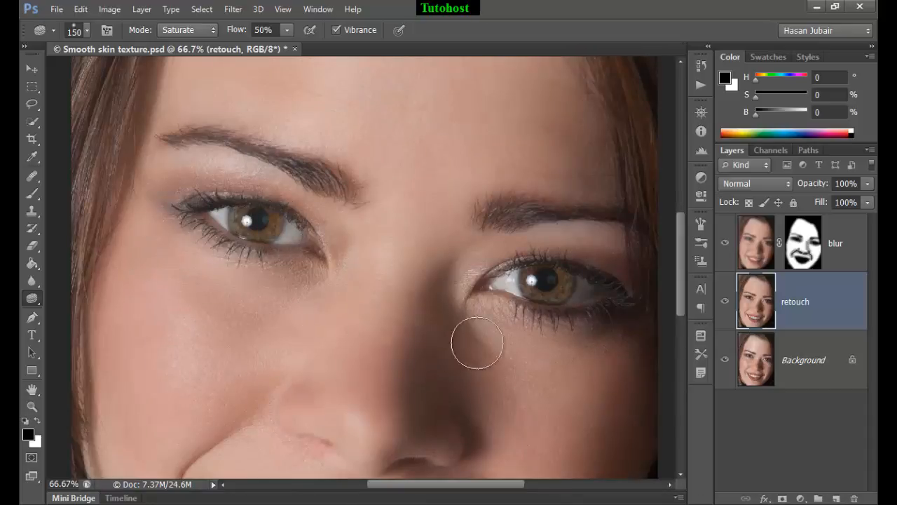
left_click_drag(568, 270, 544, 285)
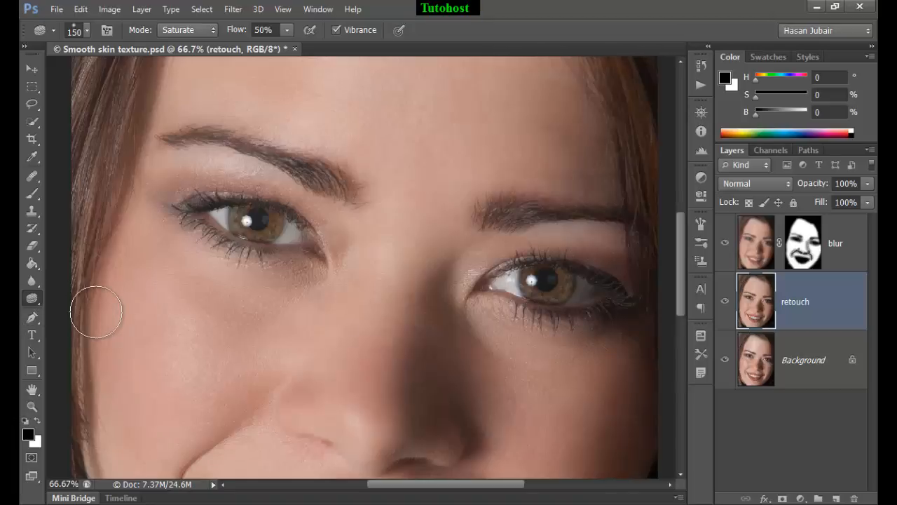
Brighten the irises with the Dodge tool, using Midtones range, 20% exposure and brush size 150
key("shift+o")
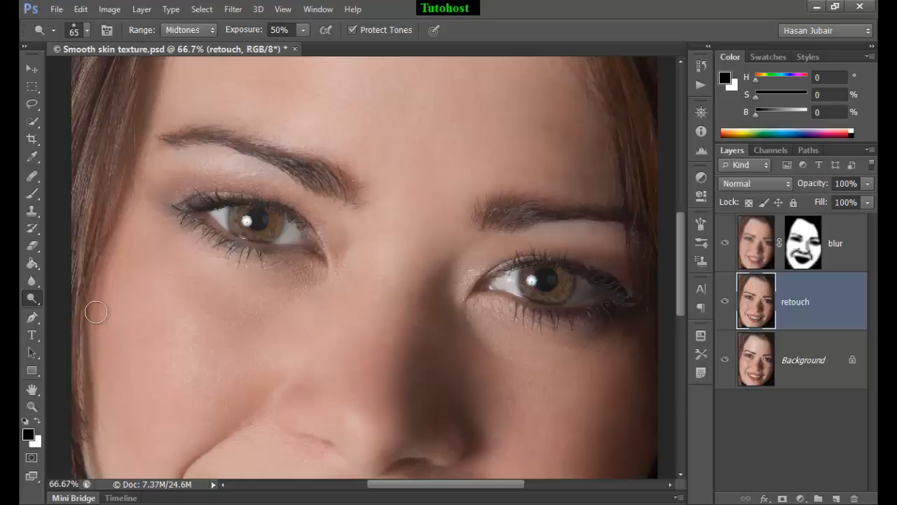
right_click(31, 296)
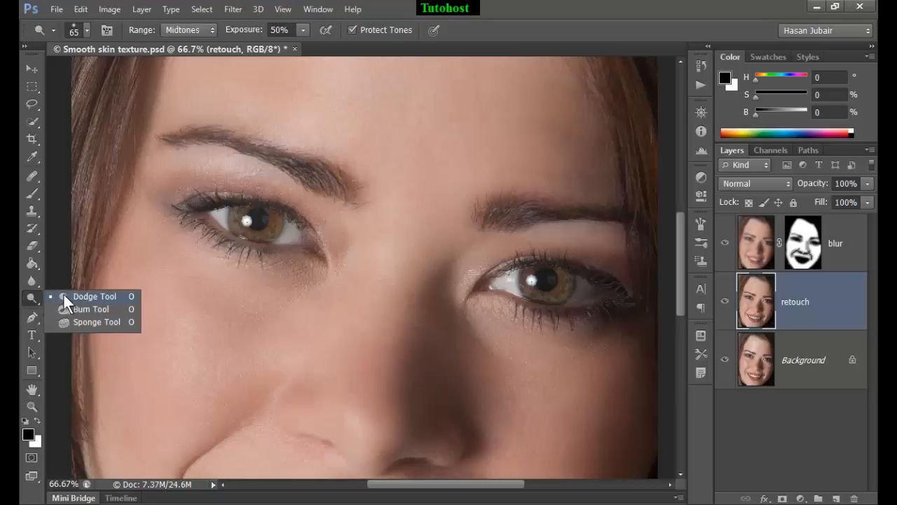
left_click(86, 296)
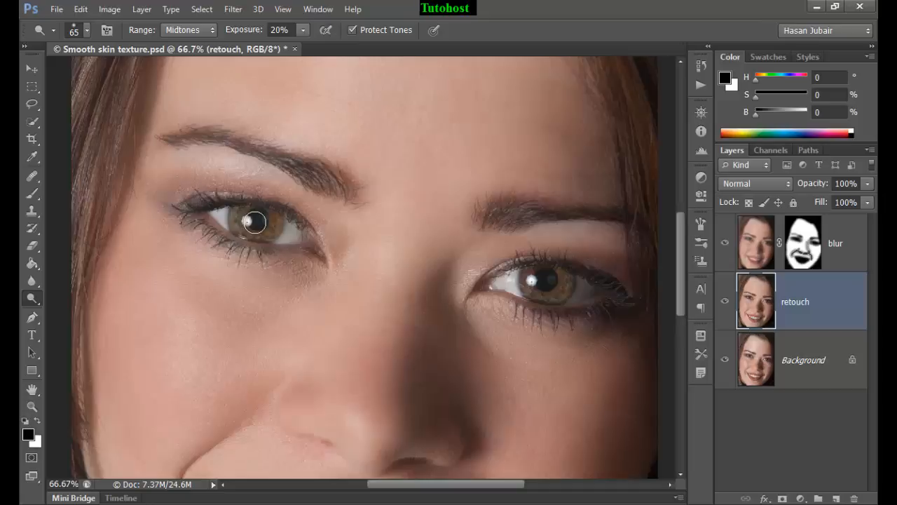
key("bracketright")
key("bracketright")
key("bracketright")
key("bracketright")
key("bracketright")
key("bracketright")
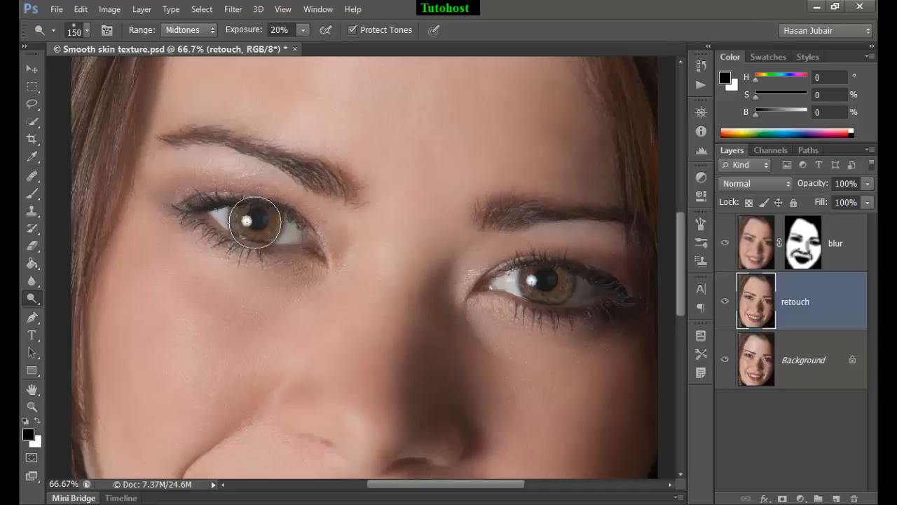
key("bracketright")
key("bracketleft")
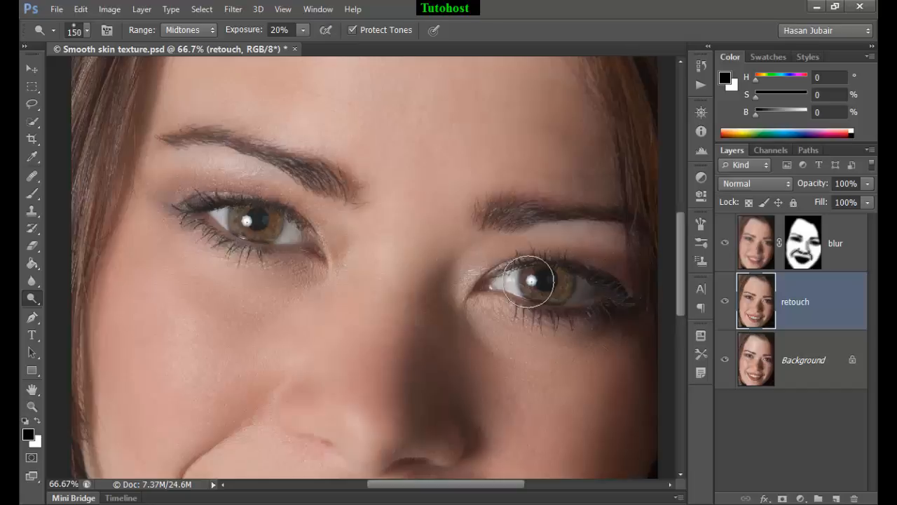
left_click_drag(545, 280, 555, 278)
Select the almond shape of the eye under the higher eyebrow by intersecting two elliptical marquee selections
left_click(28, 117)
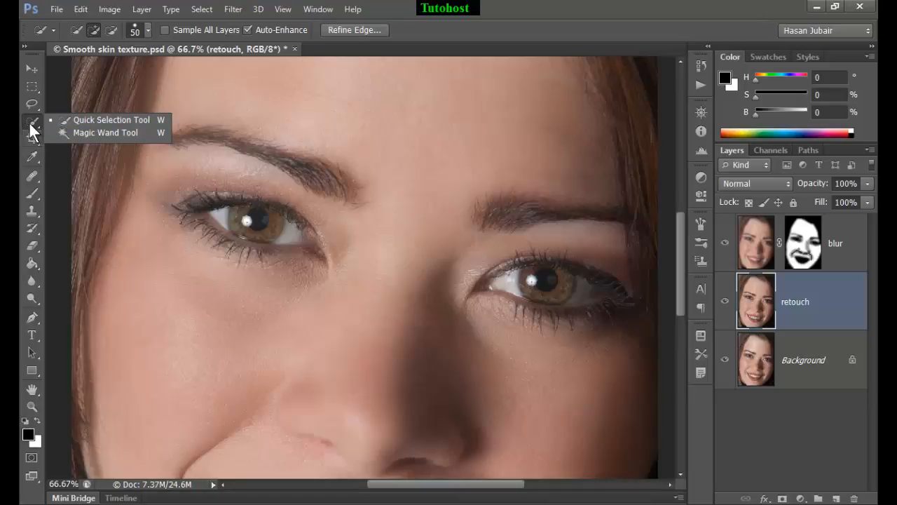
left_click(33, 85)
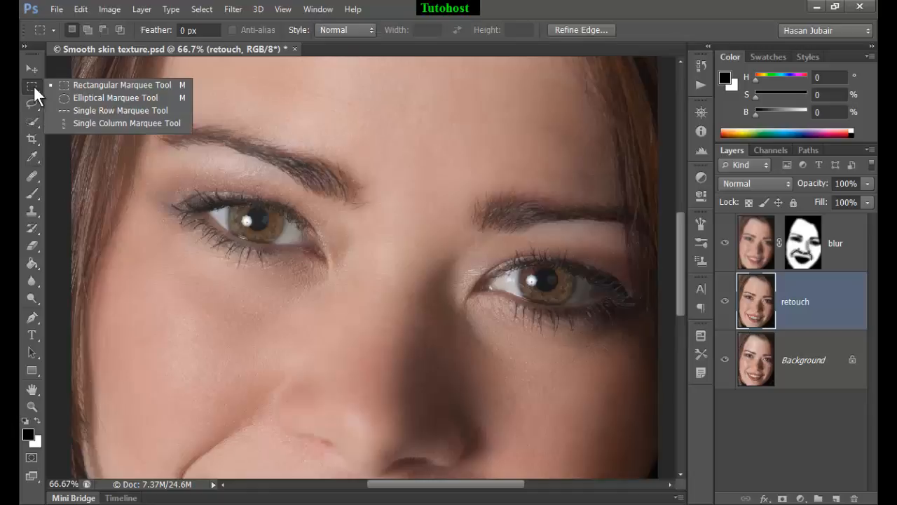
left_click(79, 98)
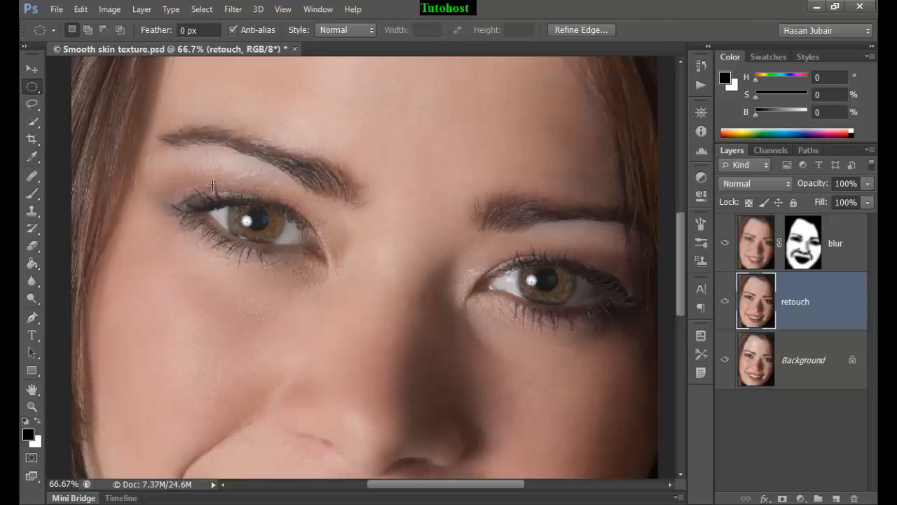
left_click_drag(207, 206, 315, 333)
key("space")
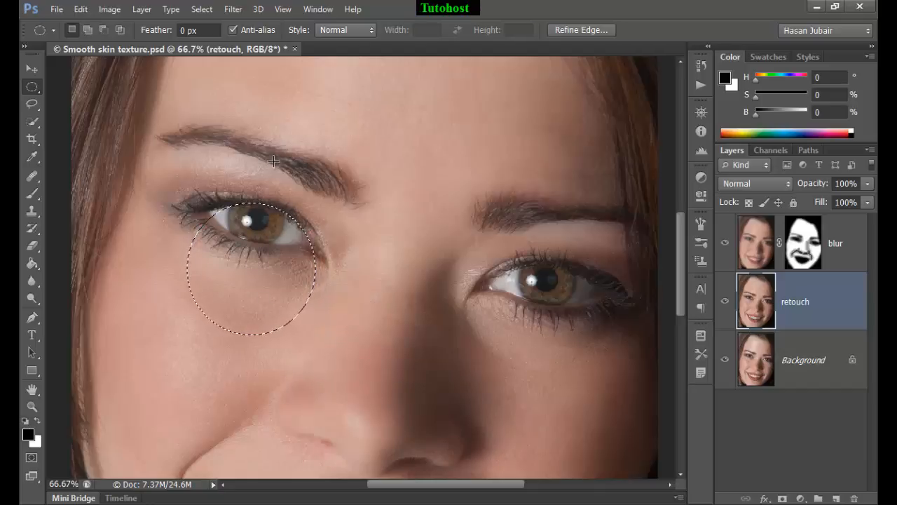
key("shift")
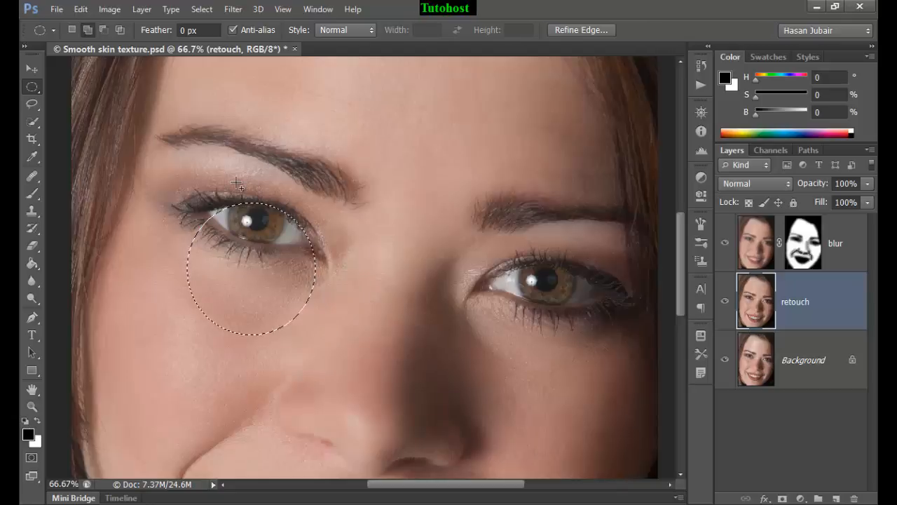
key("shift+alt")
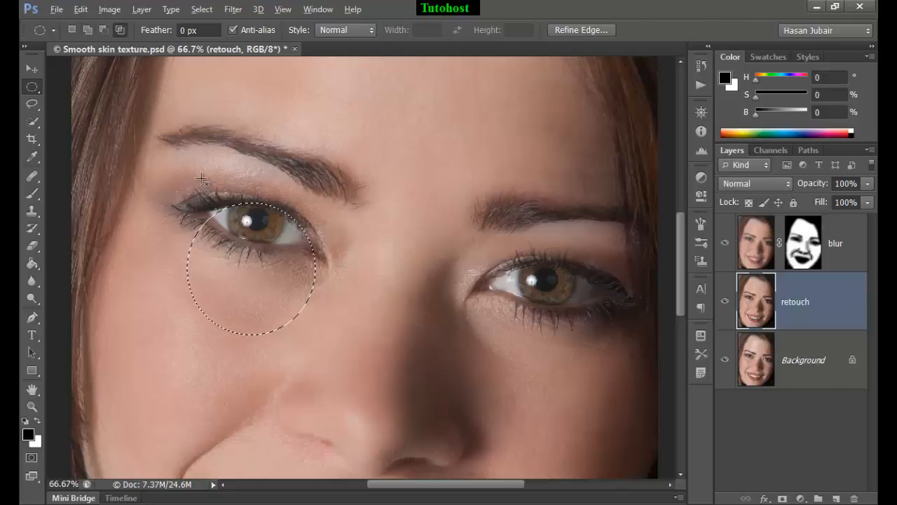
left_click_drag(207, 189, 340, 245)
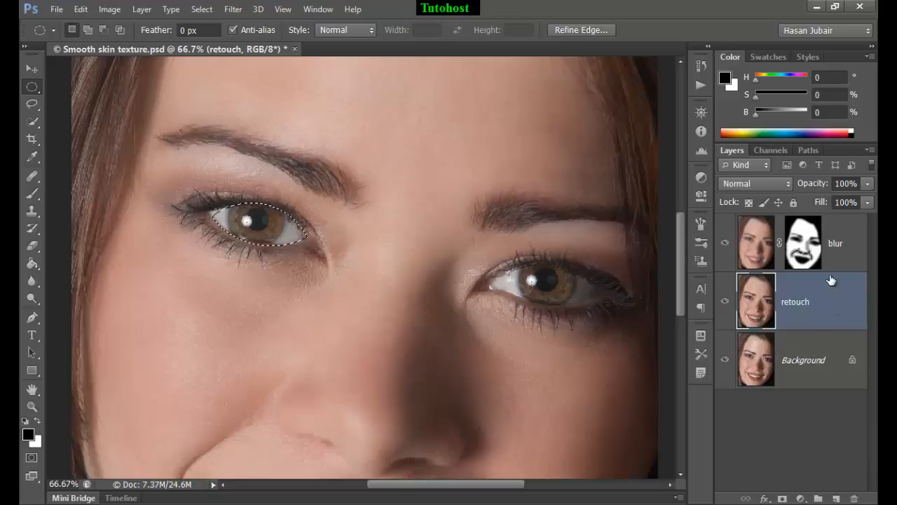
Set the blur layer's opacity to 50% and add a Hue/Saturation adjustment layer above it, masked to the selected eye
left_click(845, 242)
key("5")
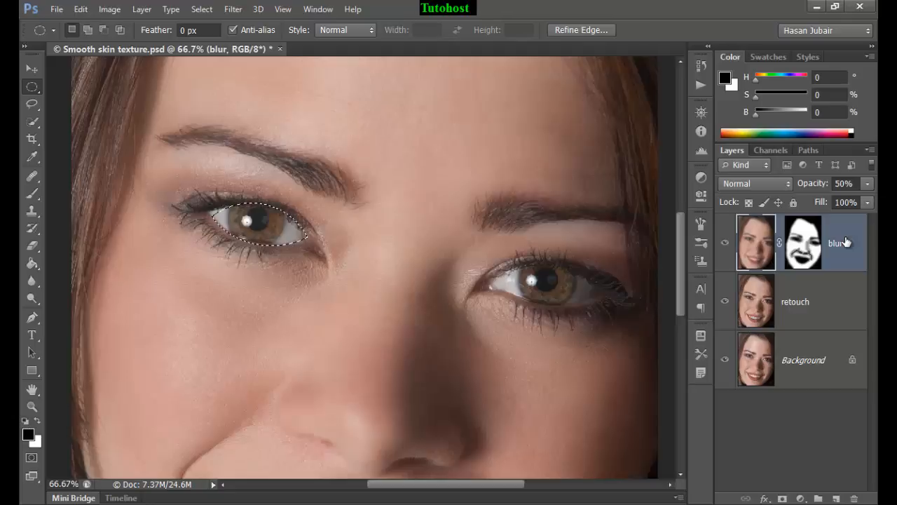
left_click(800, 498)
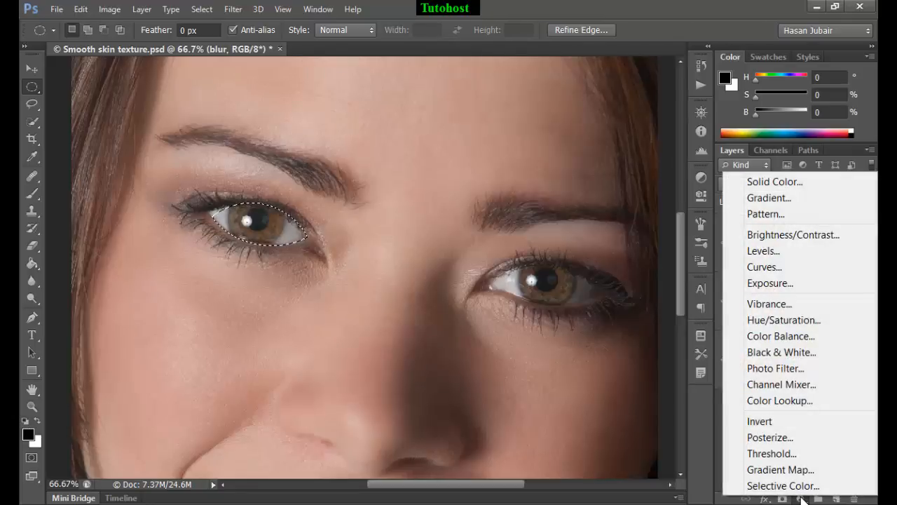
left_click(769, 319)
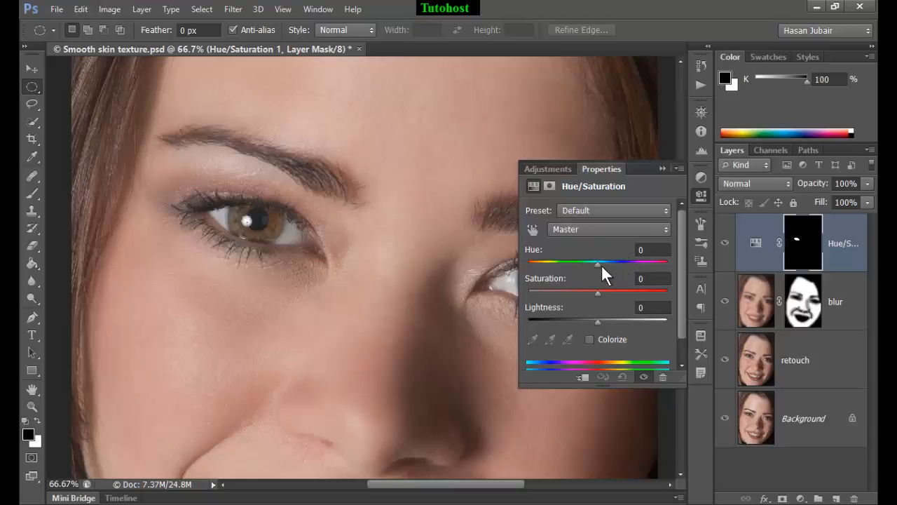
Set the adjustment's hue to 5 and raise its saturation slightly to enrich the eye color
mouse_move(594, 262)
left_mouse_down()
mouse_move(637, 268)
mouse_move(628, 277)
mouse_move(659, 274)
mouse_move(605, 277)
left_mouse_up()
left_click(650, 250)
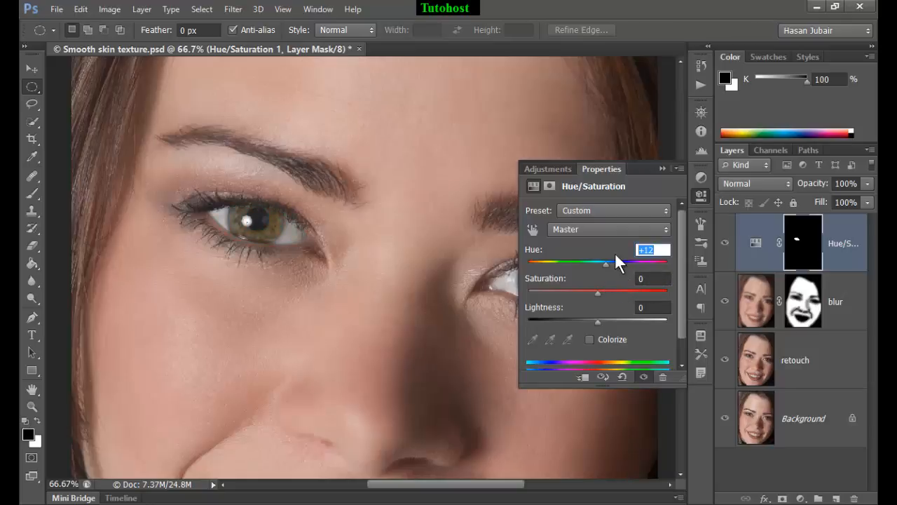
type("5")
left_click_drag(597, 292, 612, 296)
left_click(663, 165)
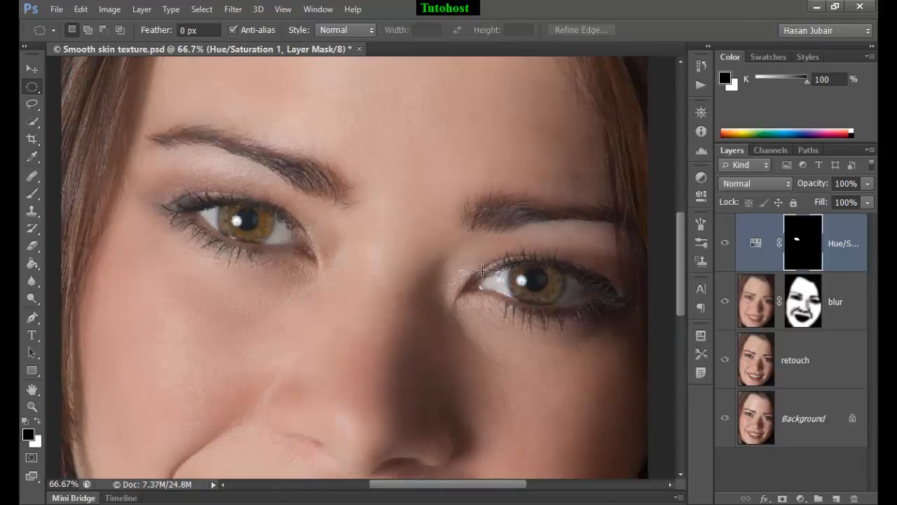
Select the other eye with two intersecting ellipses, fill it with white on the Hue/Saturation layer mask, and deselect
left_click_drag(481, 270, 593, 377)
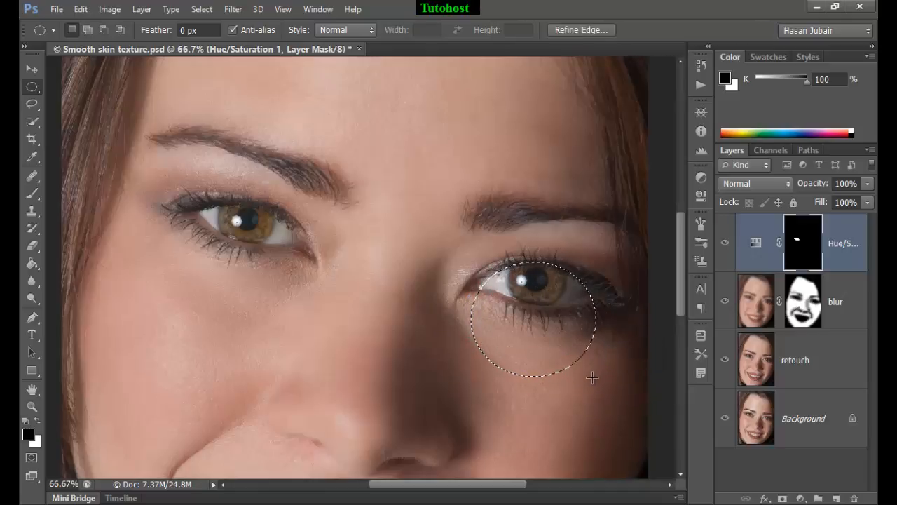
left_click_drag(474, 224, 602, 304)
key("space")
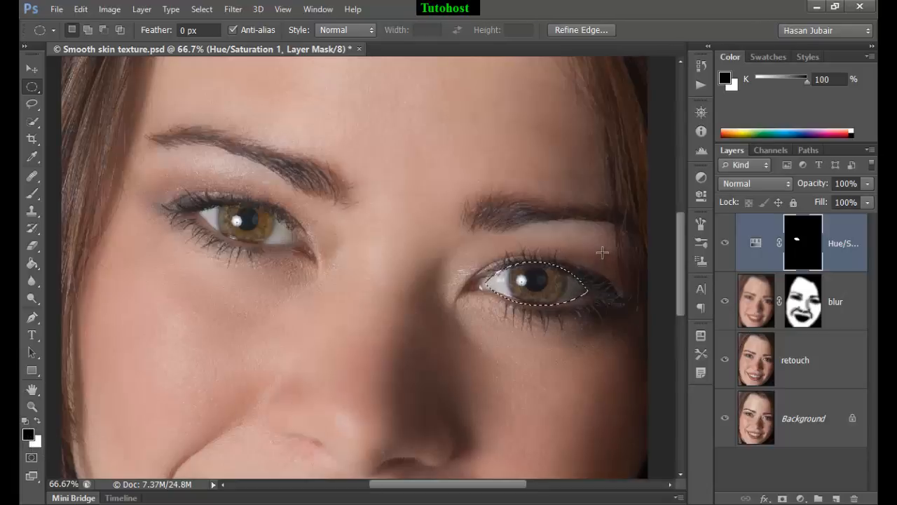
key("ctrl+BackSpace")
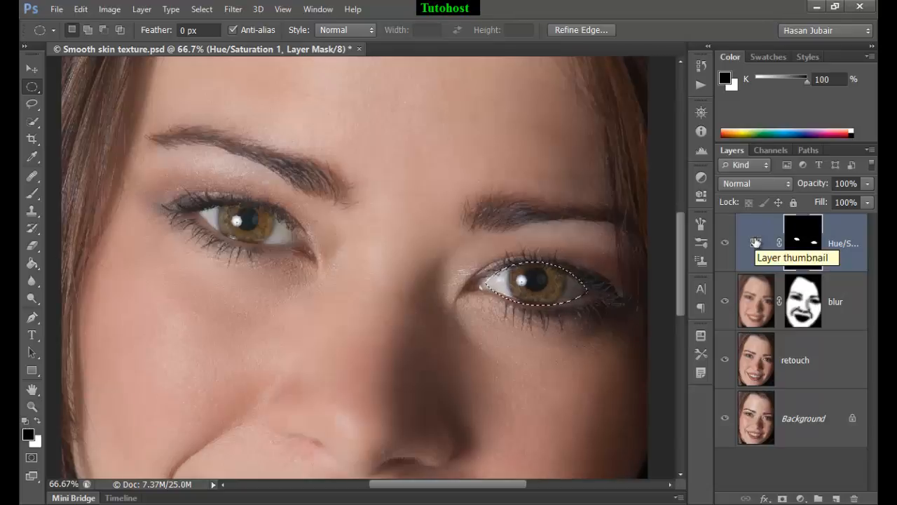
key("ctrl+d")
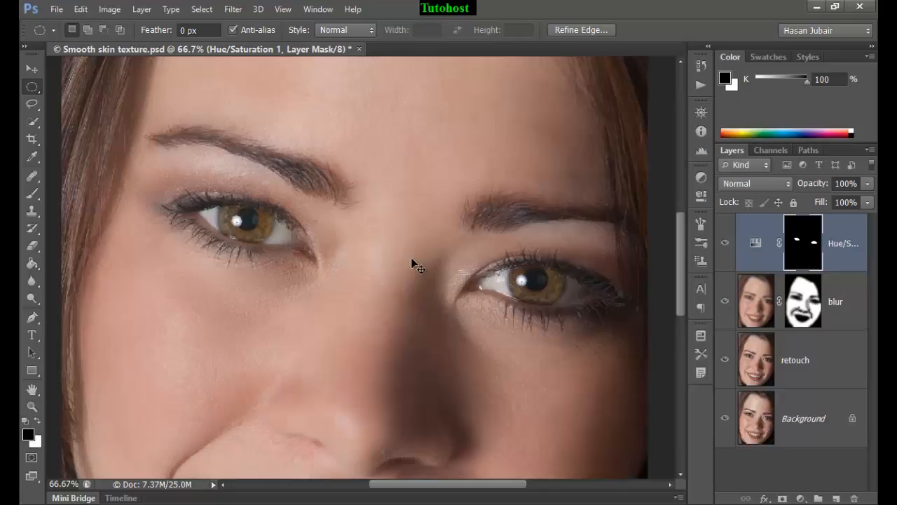
Fit the whole portrait in view and compare the retouched result with the original Background layer
key("ctrl+1")
key("ctrl+0")
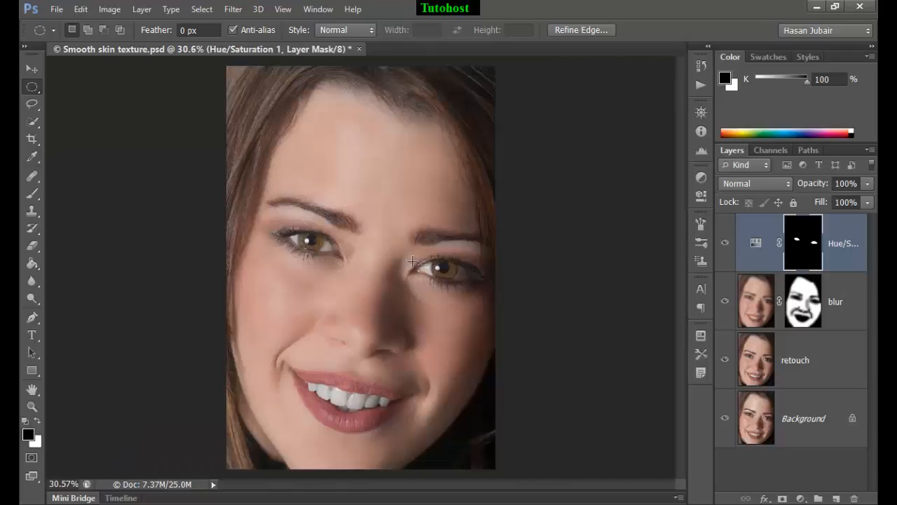
left_click(725, 420, "alt")
left_click(725, 420, "alt")
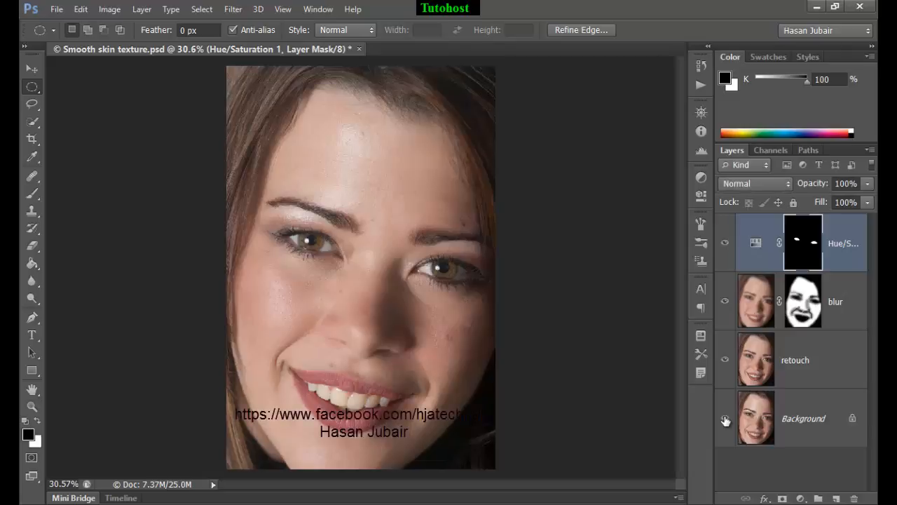